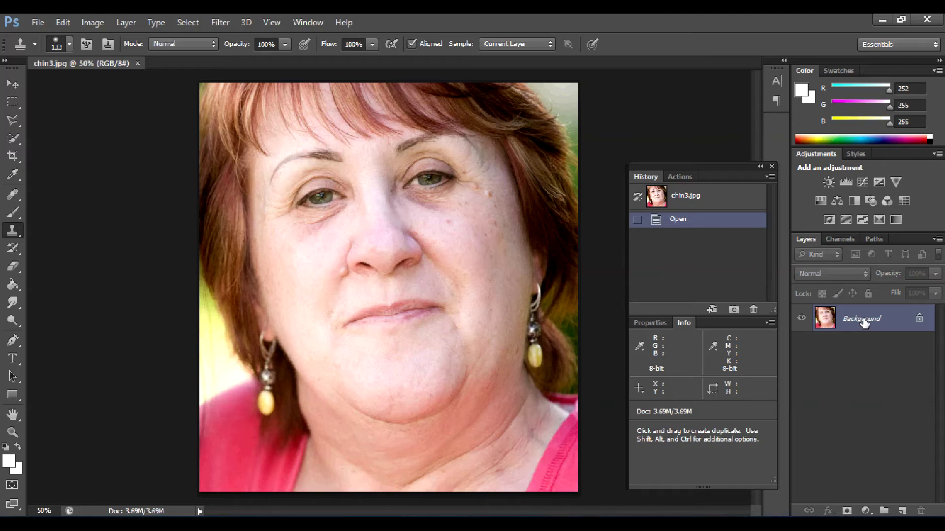
Convert the Background to Layer 0, duplicate it as Layer 0 copy, and open Liquify
double_click(865, 321)
click(610, 176)
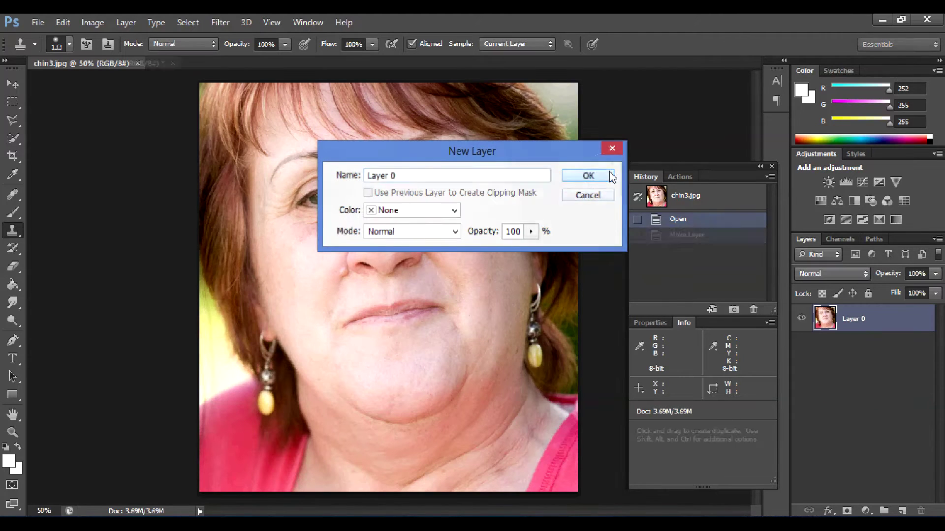
drag(916, 332, 905, 512)
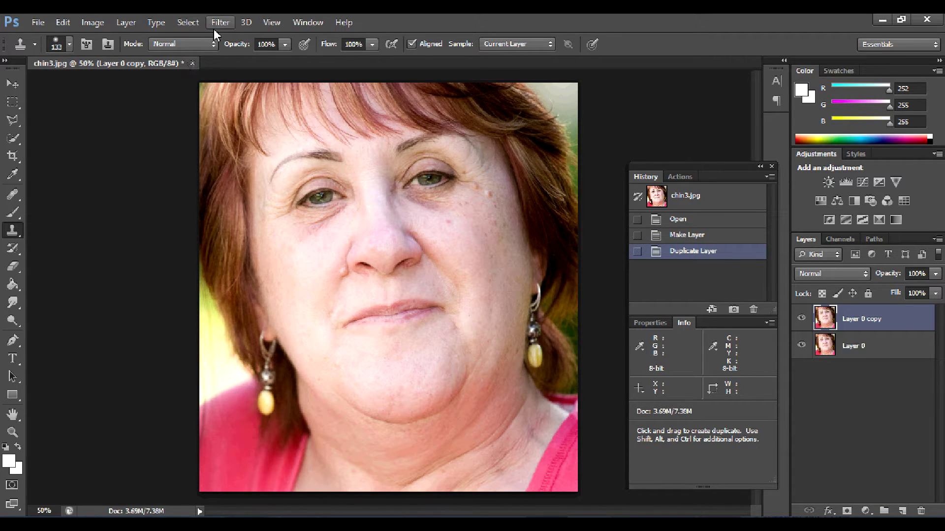
click(220, 22)
click(240, 121)
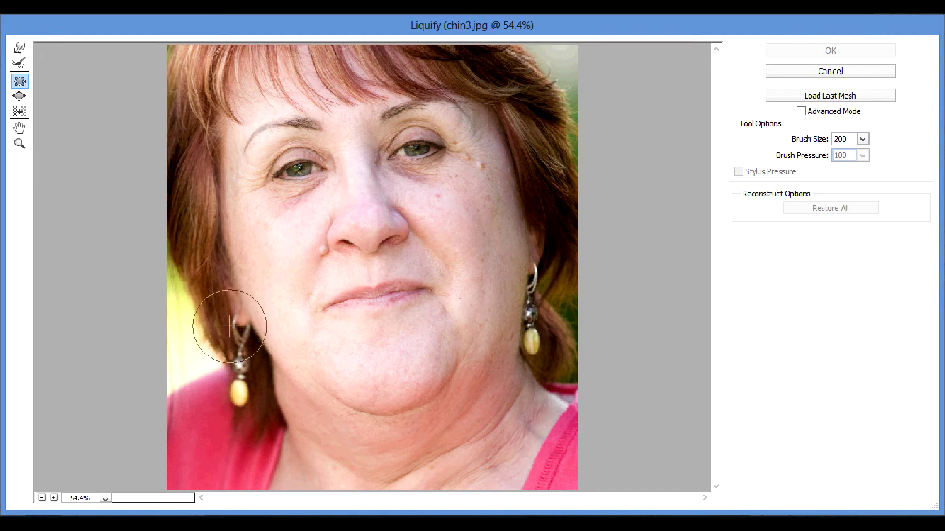
Pucker the left jawline and chin inward in Liquify and apply the filter
click(289, 396)
mouse_move(300, 390)
mouse_down()
mouse_move(310, 384)
mouse_move(293, 395)
mouse_move(323, 450)
mouse_move(335, 418)
mouse_move(496, 433)
mouse_move(481, 327)
mouse_move(507, 331)
mouse_move(492, 268)
mouse_move(512, 276)
mouse_move(480, 363)
mouse_move(506, 378)
mouse_move(516, 374)
mouse_move(506, 383)
mouse_move(495, 362)
mouse_move(522, 406)
mouse_move(541, 416)
mouse_move(481, 400)
mouse_move(468, 413)
mouse_move(481, 426)
mouse_move(495, 395)
mouse_move(497, 405)
mouse_move(466, 382)
mouse_move(454, 411)
mouse_move(479, 380)
mouse_move(371, 396)
mouse_move(391, 401)
mouse_move(443, 365)
mouse_move(395, 391)
mouse_move(361, 393)
mouse_move(300, 364)
mouse_move(348, 394)
mouse_move(489, 332)
mouse_move(485, 300)
mouse_move(499, 367)
mouse_move(495, 354)
mouse_move(536, 337)
mouse_move(527, 415)
mouse_move(499, 392)
mouse_move(485, 430)
mouse_move(502, 447)
mouse_move(477, 382)
mouse_up()
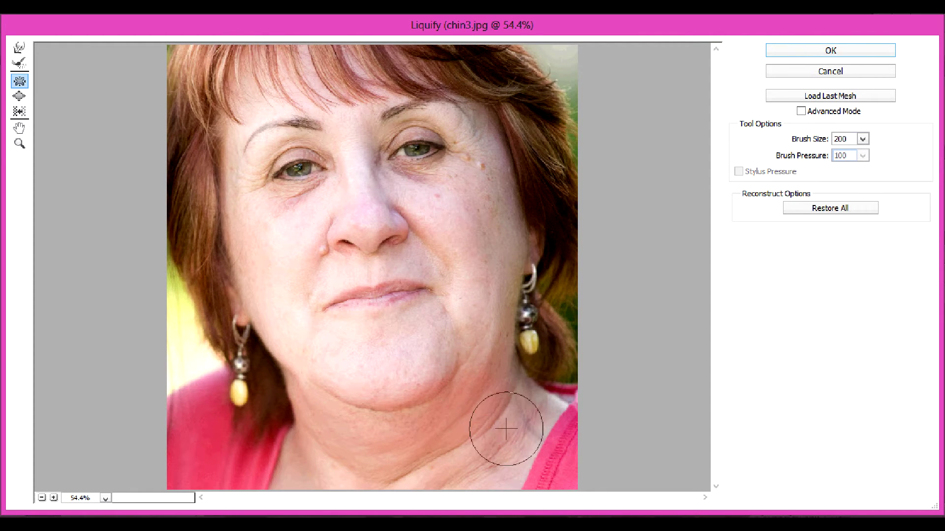
click(837, 51)
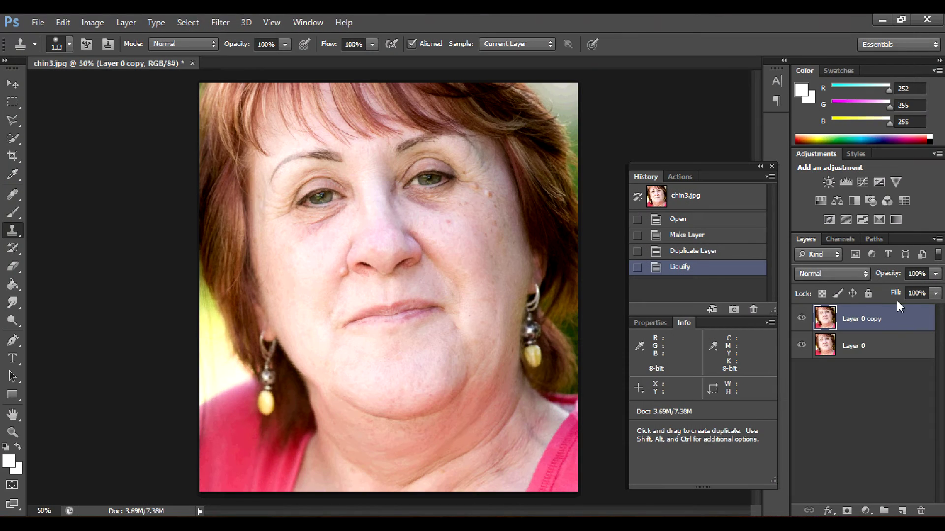
Toggle Layer 0 copy's visibility to compare the reshape with the original
click(802, 319)
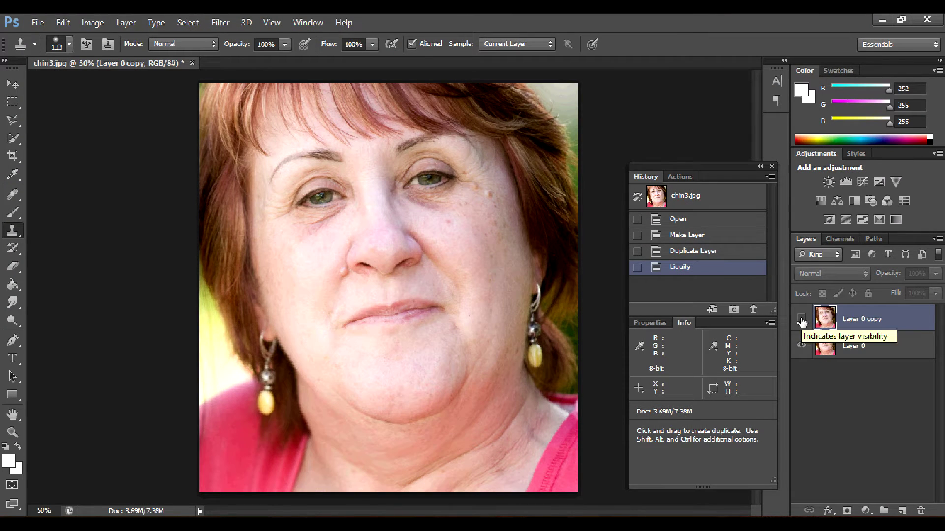
click(802, 319)
key(m)
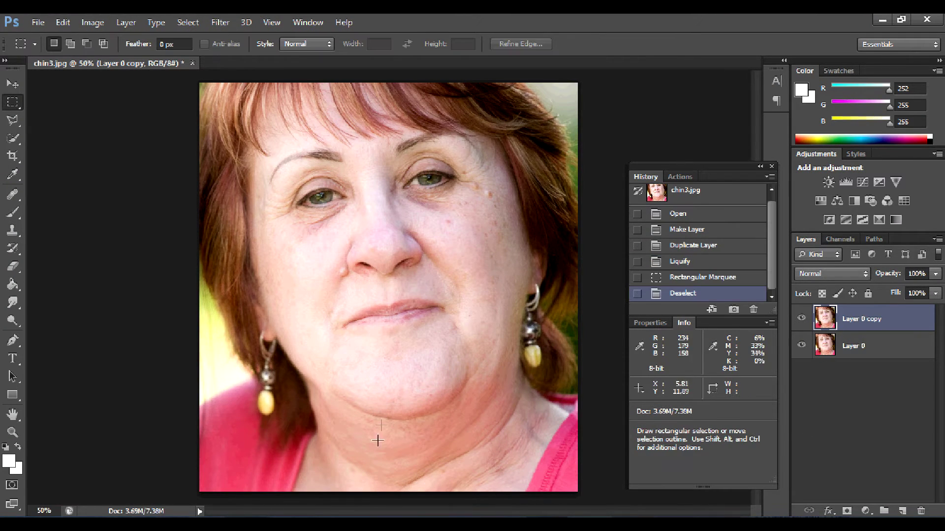
Select the Healing Brush and reduce its size to 75 px
click(13, 195)
scroll(347, 436, up, 1)
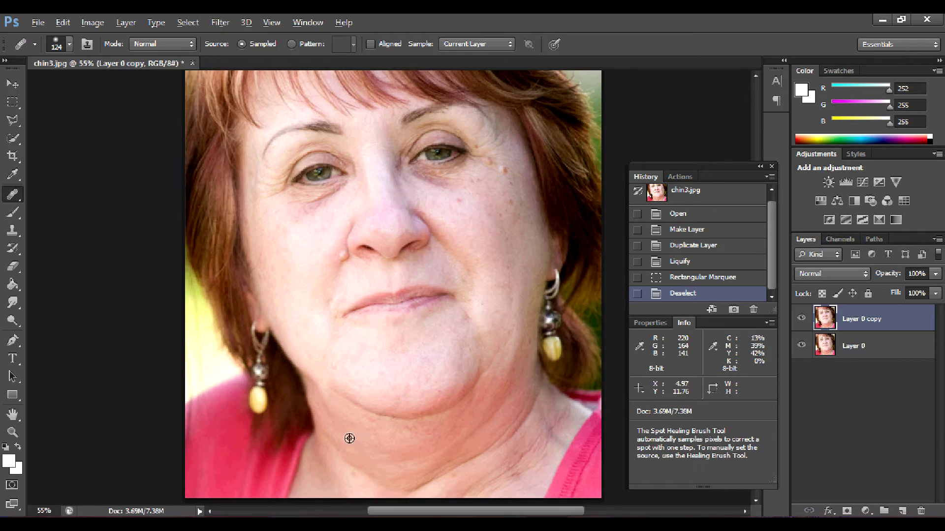
scroll(355, 464, up, 1)
scroll(372, 476, up, 1)
scroll(372, 475, up, 2)
right_click(352, 401)
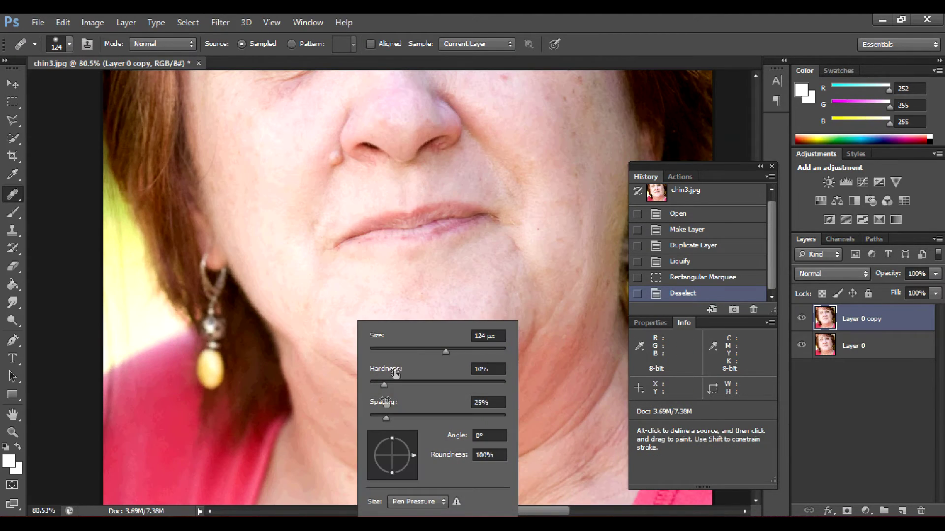
click(422, 354)
key(Return)
Heal wrinkles along the jawline and under the chin, stepping back unwanted strokes
click(314, 380)
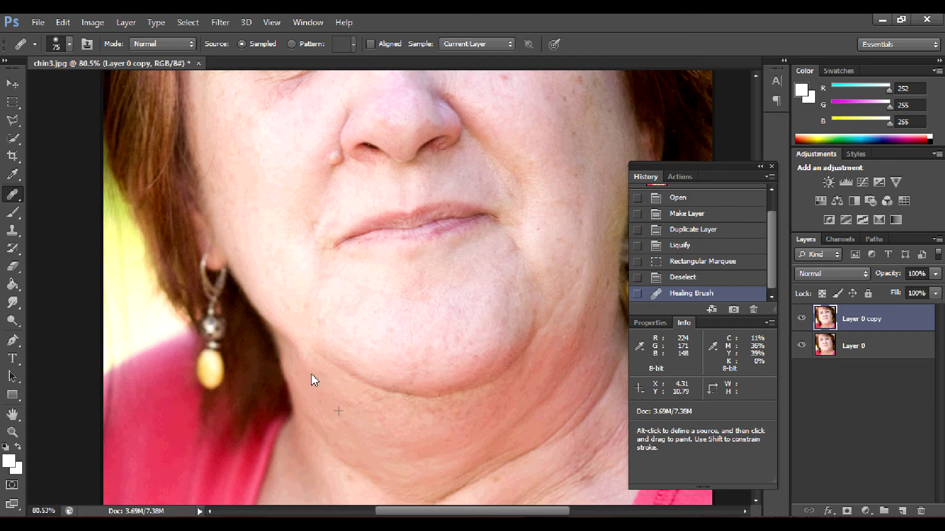
key(ctrl+z)
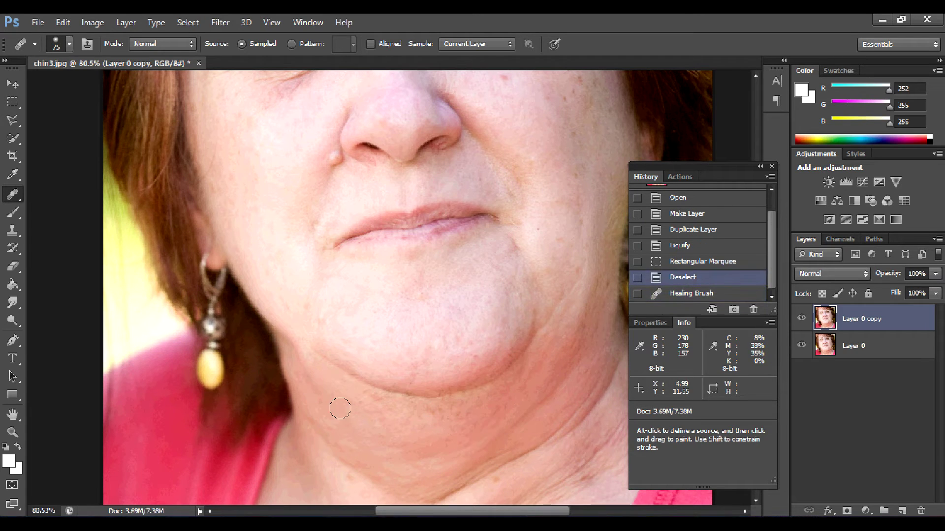
click(316, 387)
click(333, 411)
click(304, 386)
click(300, 358)
click(294, 353)
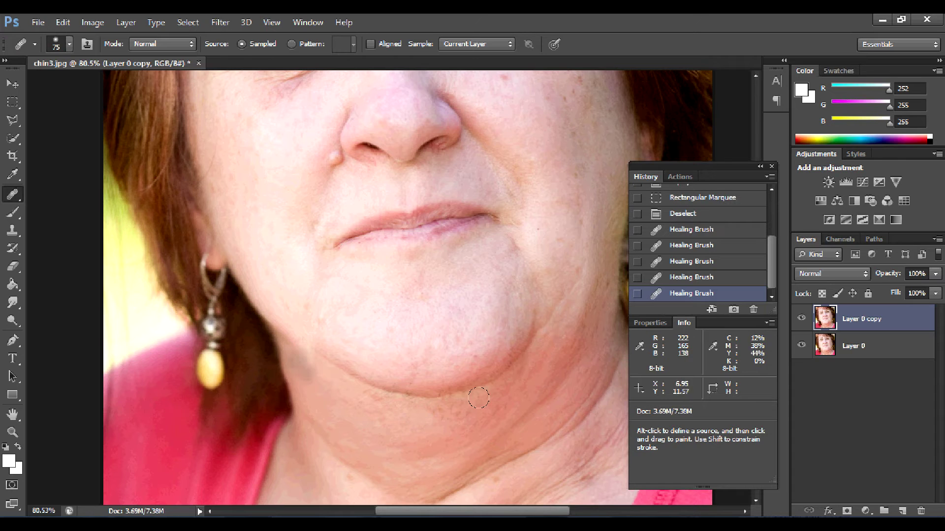
click(680, 278)
click(681, 261)
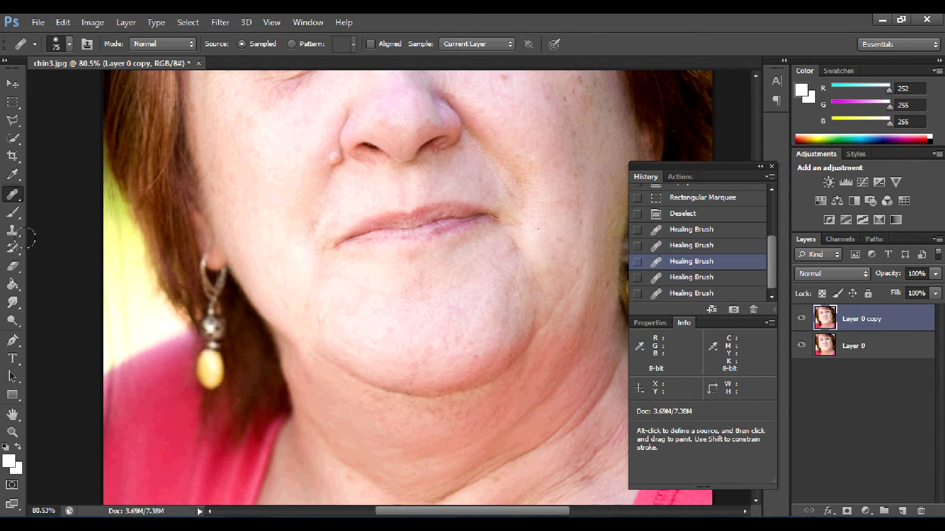
click(12, 231)
right_click(315, 383)
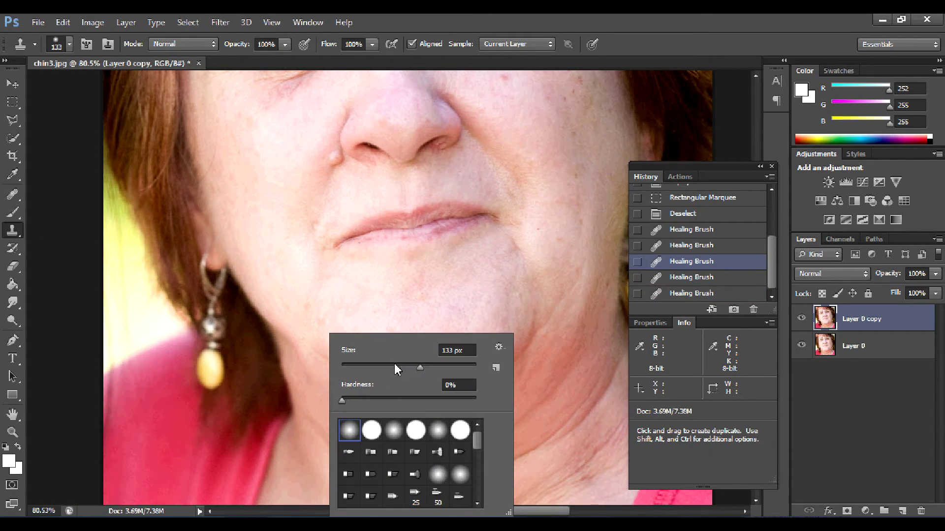
Set the Clone Stamp brush to 79 px and stamp smooth skin onto the jawline
double_click(457, 351)
text(79)
key(Return)
click(344, 388)
click(362, 412)
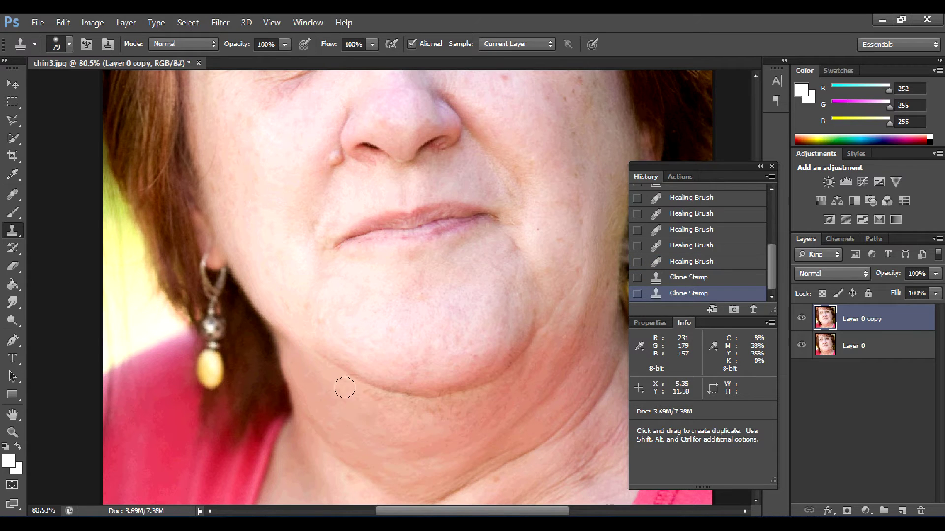
Clone skin over the left jawline at 121 px, then over the chin at 71 px
right_click(339, 360)
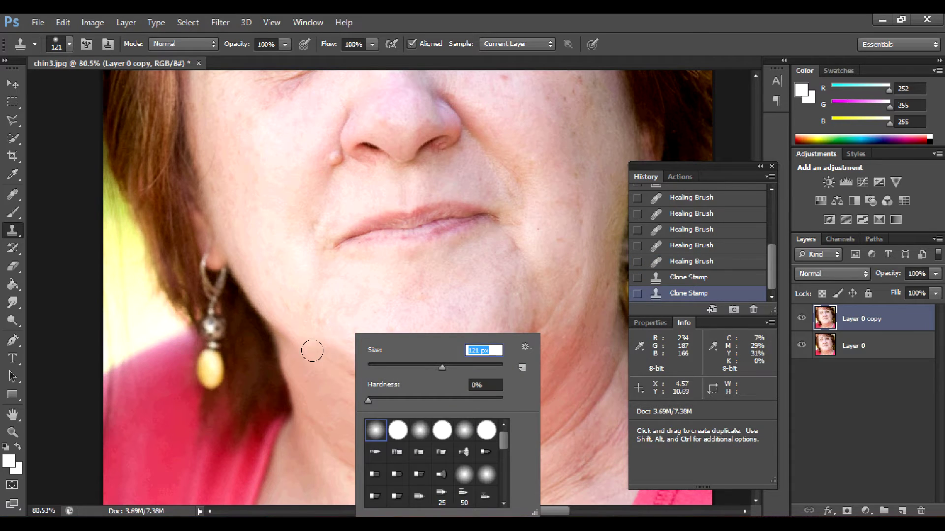
key(Return)
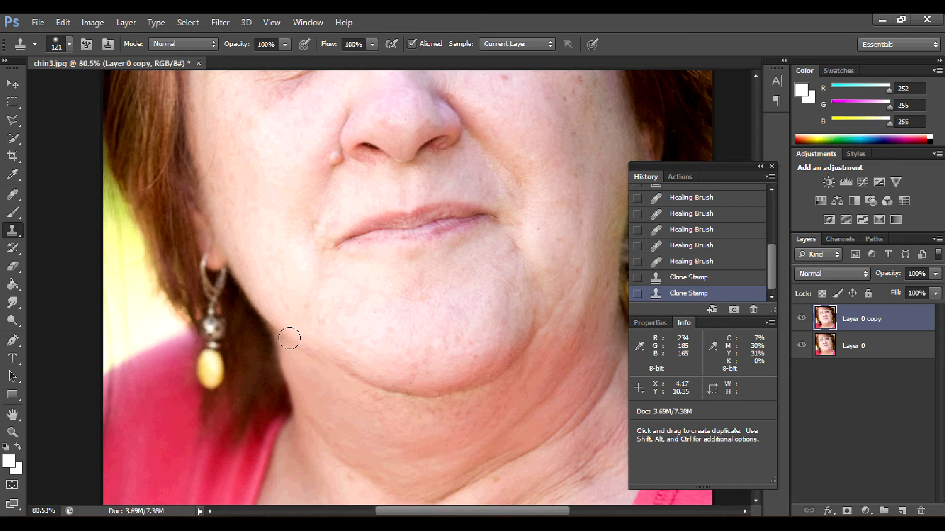
click(446, 377)
key(ctrl+minus)
key(ctrl+minus)
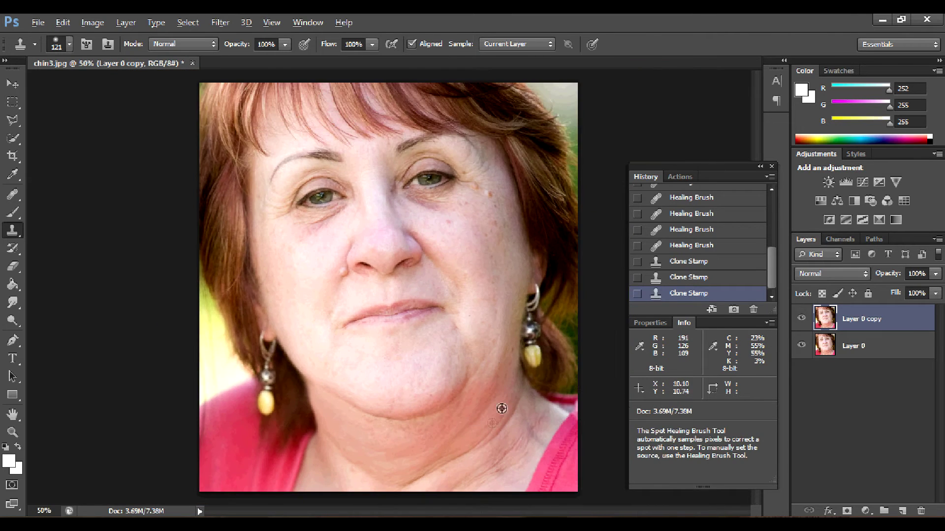
scroll(511, 408, up, 1)
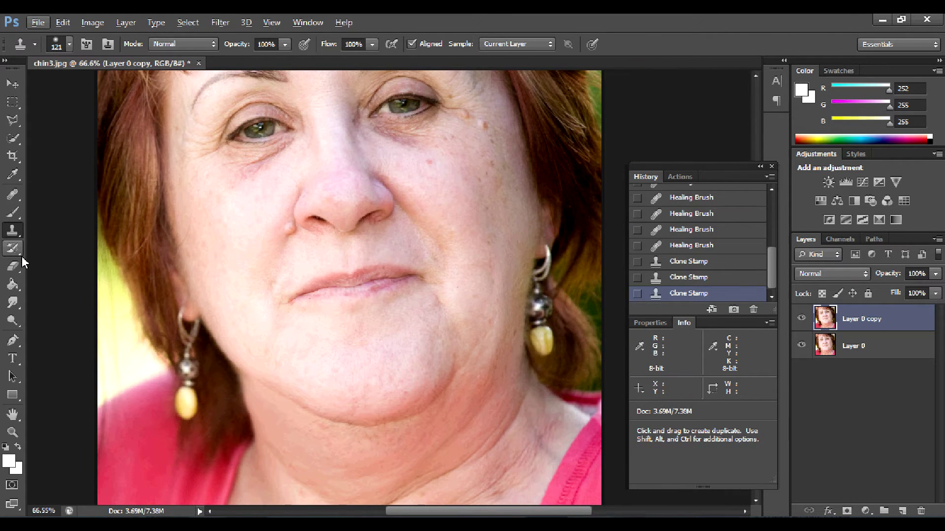
right_click(497, 337)
drag(563, 367, 555, 368)
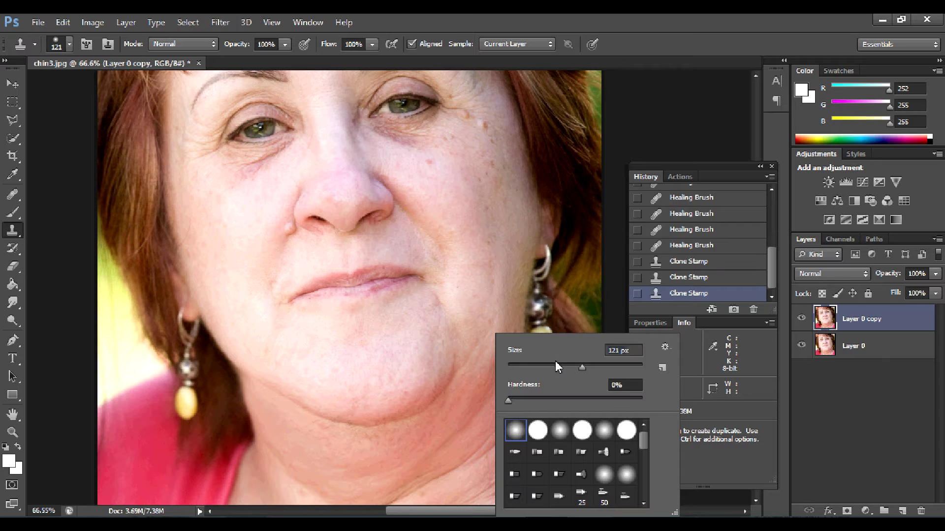
click(453, 339)
drag(450, 348, 442, 361)
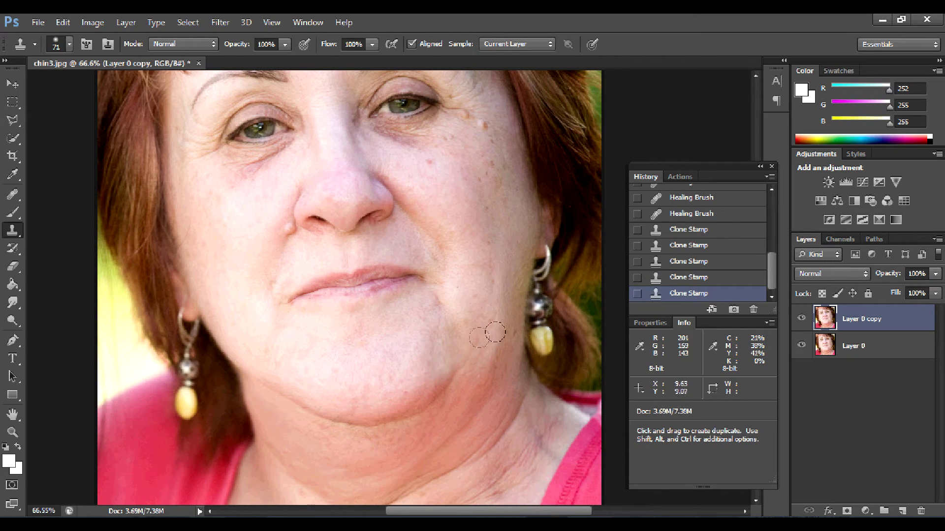
Enlarge the clone brush, stamp along the right jawline, then revert to an earlier state
right_click(490, 334)
drag(555, 367, 588, 369)
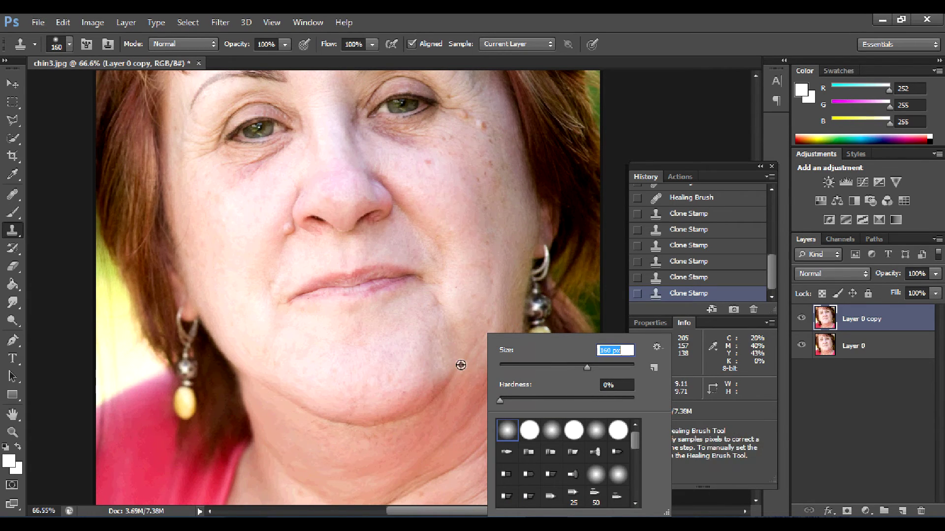
key(Return)
scroll(451, 334, down, 1)
drag(451, 333, 460, 328)
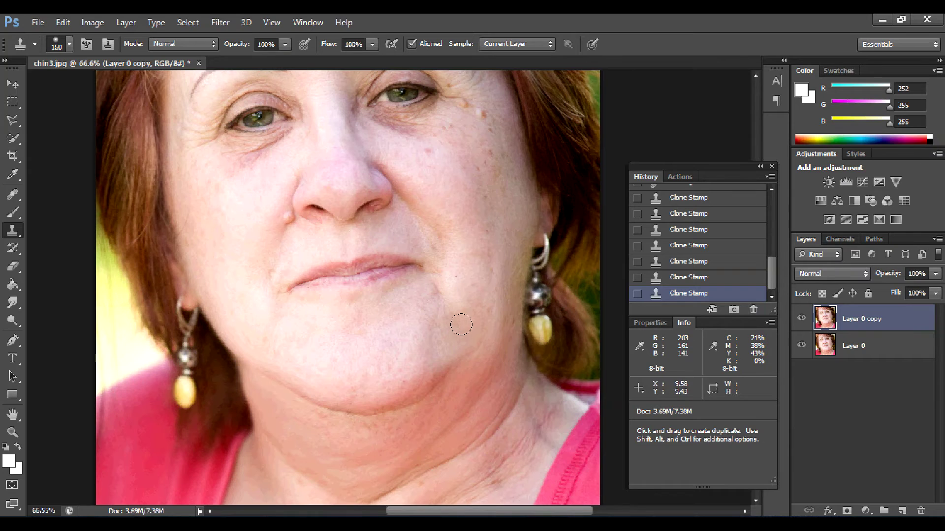
scroll(487, 365, down, 3)
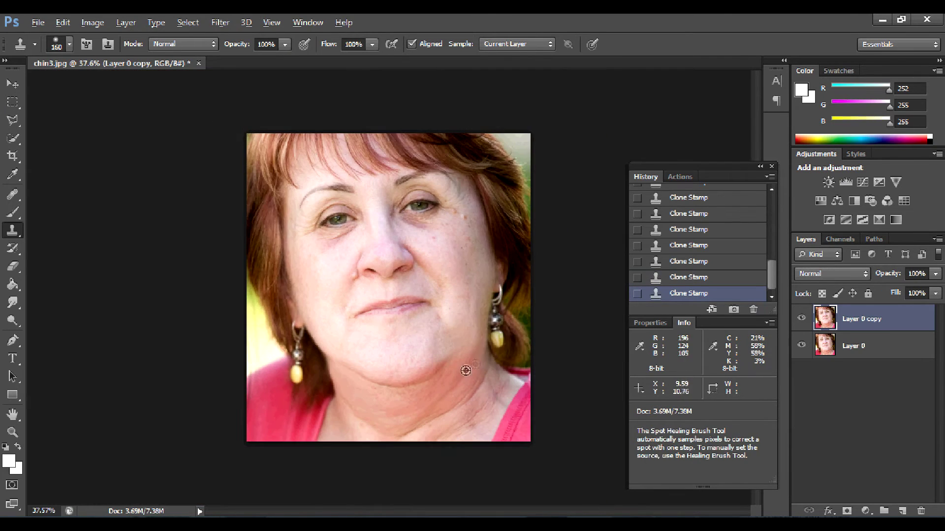
scroll(512, 372, up, 1)
click(691, 262)
Try a 193 px clone brush, undo, and shrink the brush much smaller
right_click(450, 372)
drag(516, 366, 566, 366)
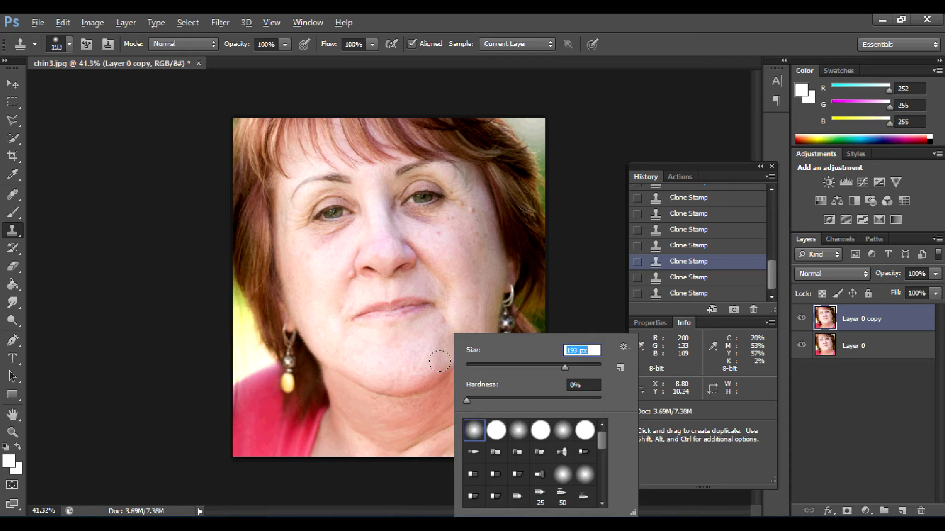
key(Return)
key(ctrl+z)
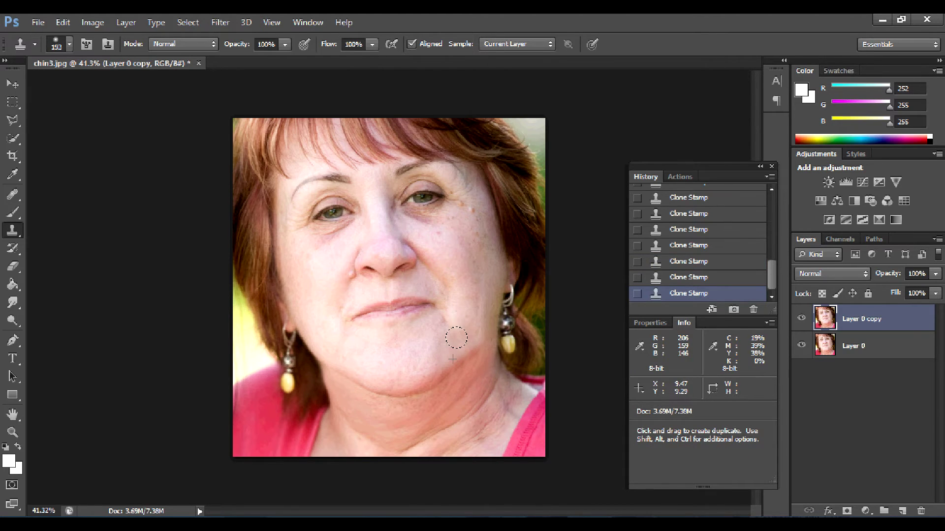
scroll(461, 376, up, 3)
right_click(468, 363)
drag(616, 368, 566, 367)
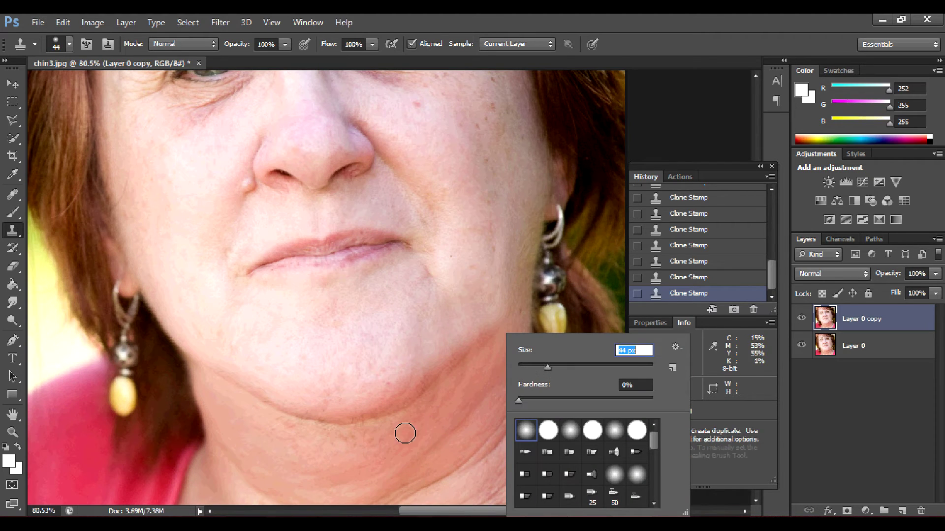
key(Return)
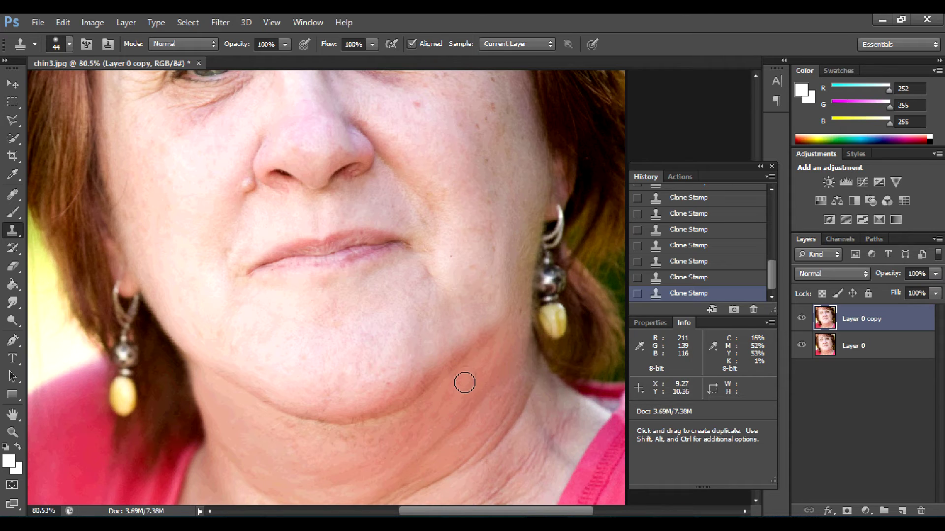
click(13, 195)
Heal the cloned patches along the jawline with the Healing Brush
scroll(276, 335, down, 2)
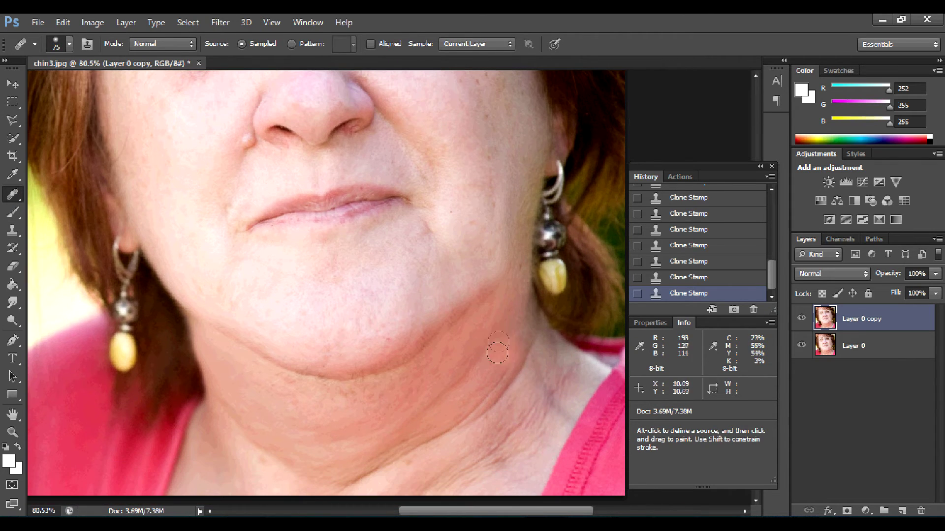
drag(499, 308, 480, 359)
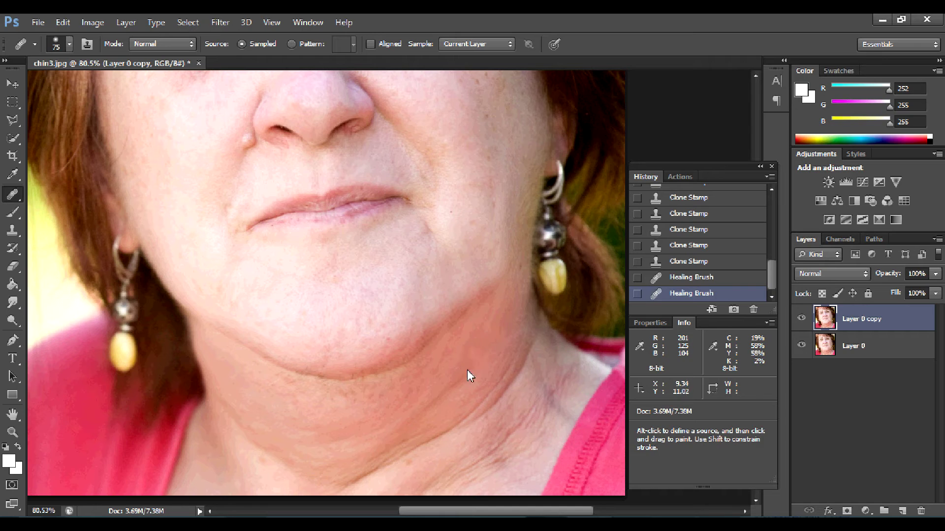
mouse_move(456, 368)
mouse_down()
mouse_move(433, 401)
mouse_move(423, 389)
mouse_up()
drag(423, 388, 435, 396)
scroll(450, 392, down, 5)
scroll(467, 387, down, 1)
scroll(438, 397, up, 1)
Enlarge the Healing Brush to 93 px, heal under the chin, and sample clean neck skin
right_click(455, 390)
drag(519, 352, 531, 348)
click(369, 396)
drag(379, 409, 395, 416)
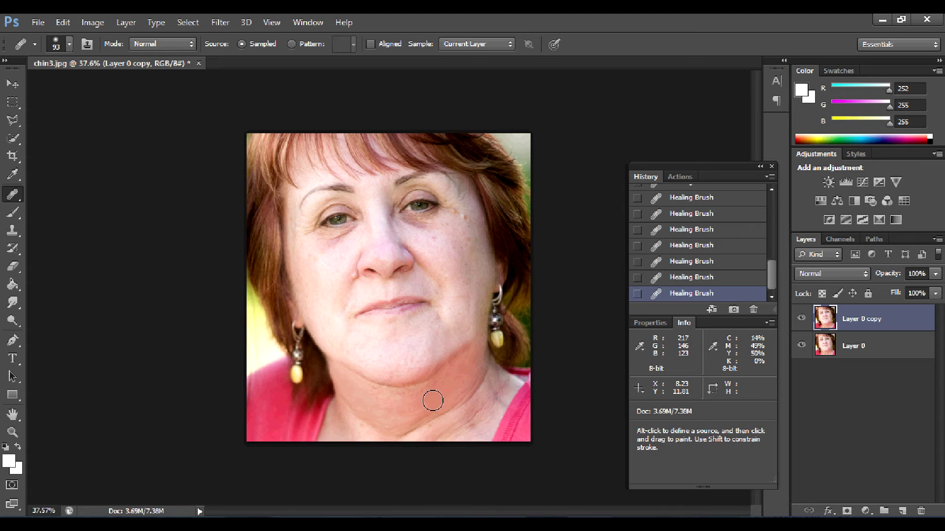
scroll(469, 393, down, 1)
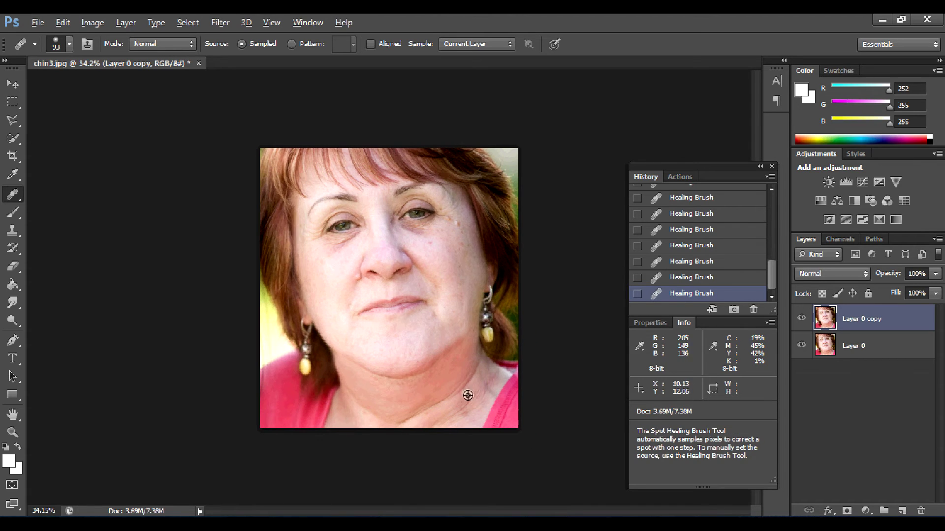
scroll(473, 419, up, 2)
alt+click(498, 438)
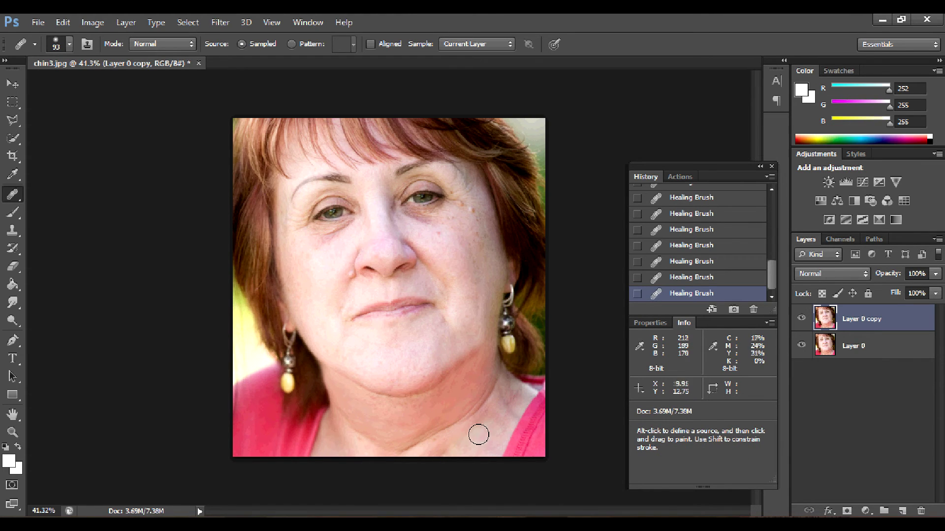
scroll(321, 411, up, 1)
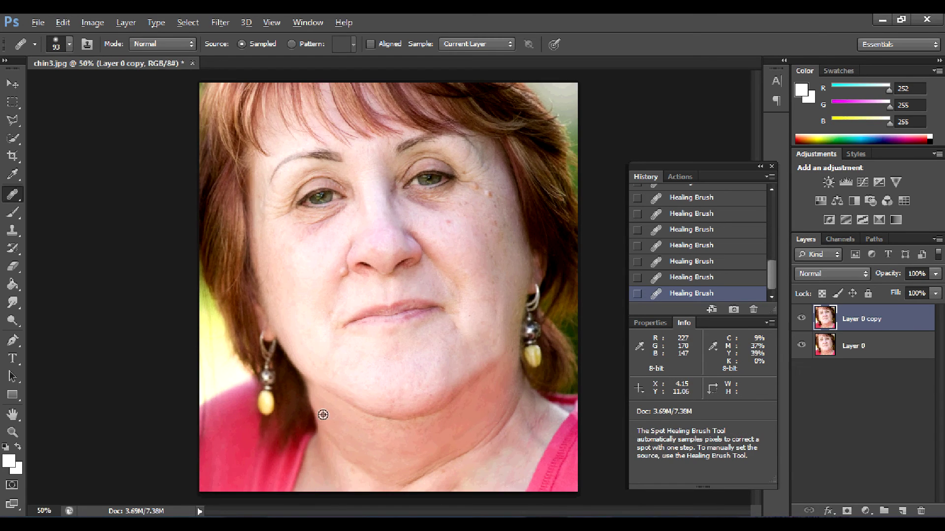
scroll(312, 422, up, 1)
scroll(231, 396, up, 1)
click(14, 305)
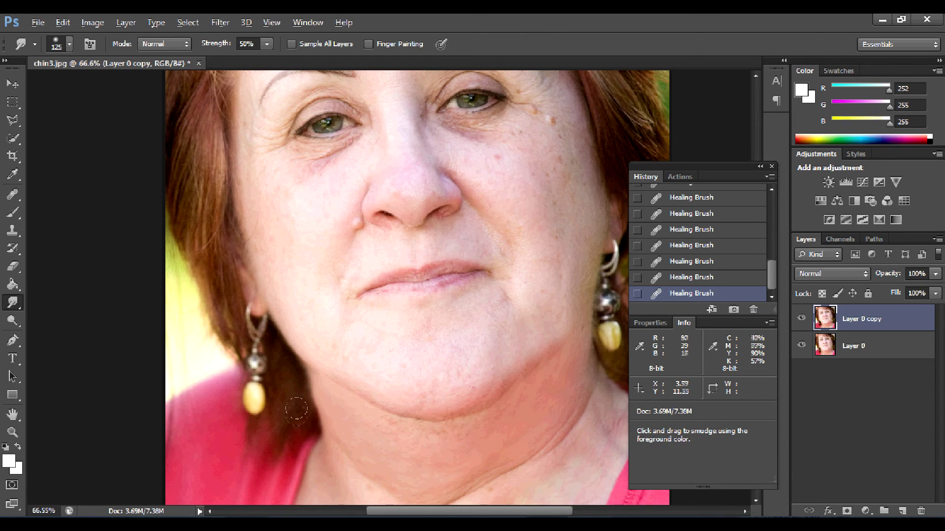
Smudge the left jaw edge at 50% strength to smooth its contour
scroll(295, 381, up, 1)
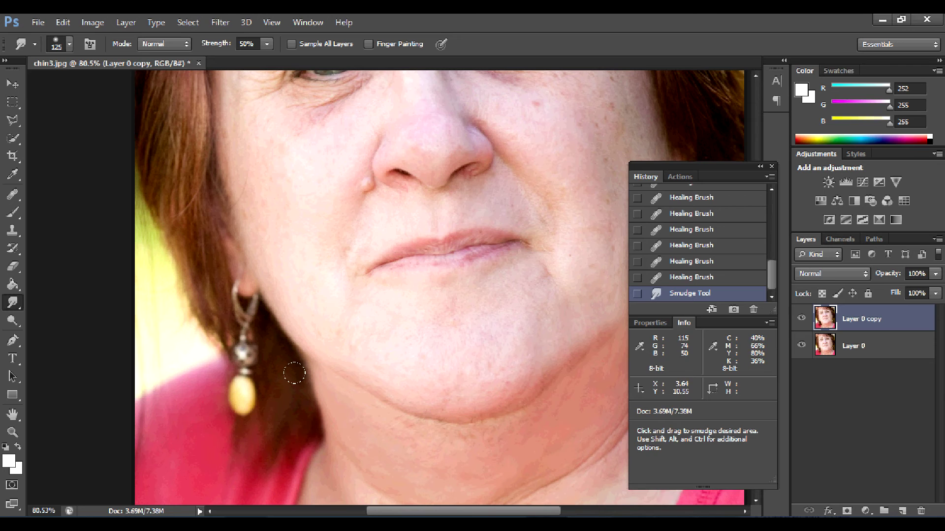
drag(295, 375, 300, 376)
scroll(345, 388, down, 2)
scroll(432, 401, down, 1)
scroll(433, 404, down, 1)
scroll(436, 416, up, 1)
scroll(461, 417, up, 1)
scroll(463, 413, down, 1)
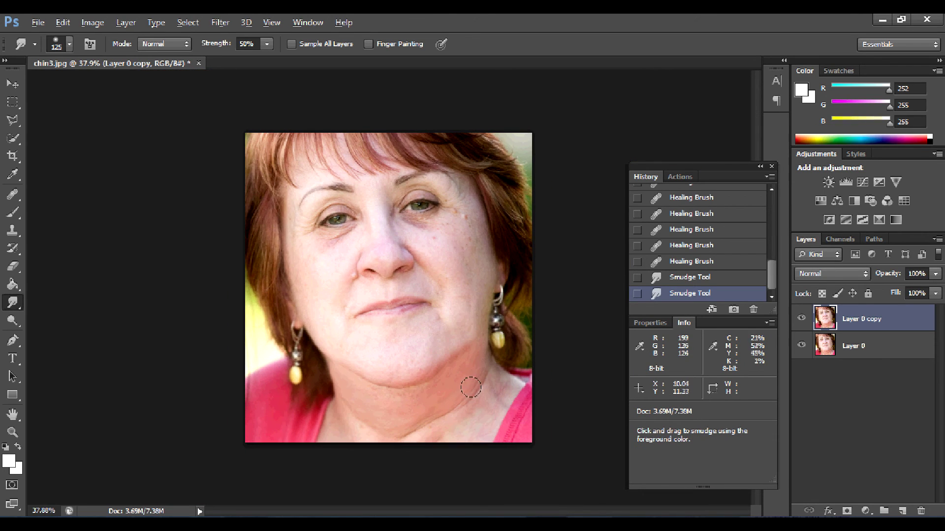
scroll(463, 413, down, 1)
scroll(460, 413, up, 1)
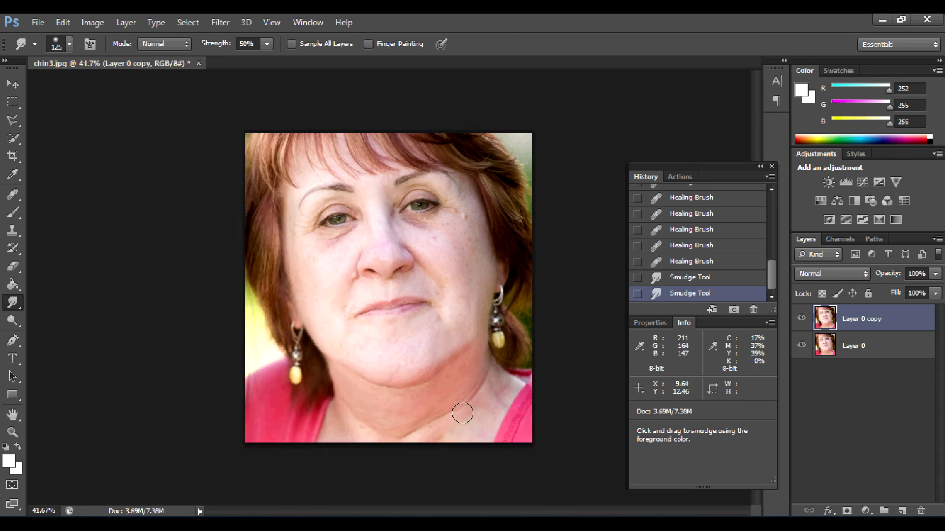
scroll(460, 413, up, 2)
Compare with the original, then smudge the jawline beside the right-hand earring
click(802, 320)
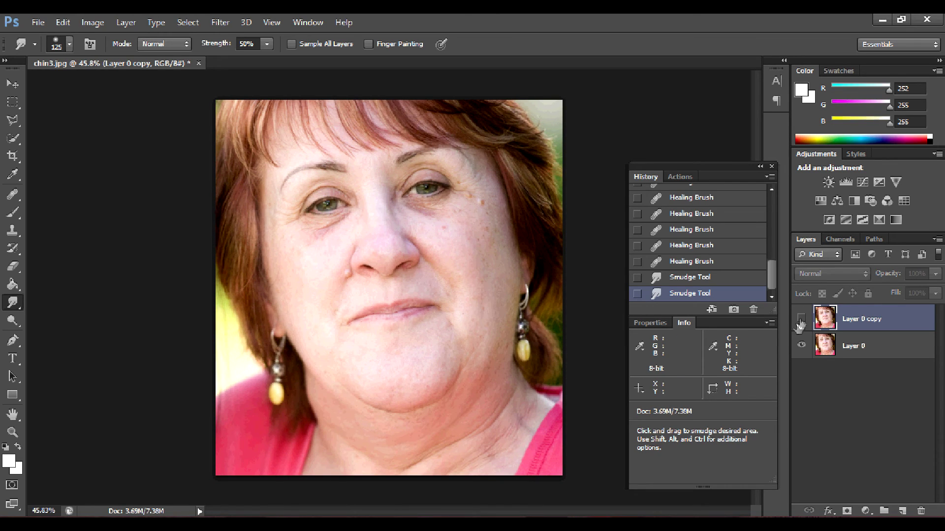
click(802, 320)
click(802, 320)
alt+scroll(515, 375, up, 2)
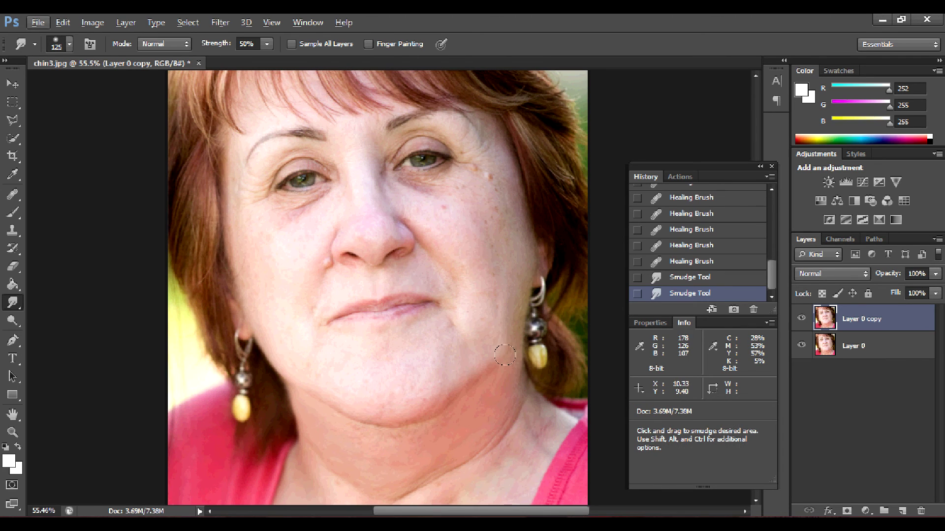
drag(497, 347, 490, 359)
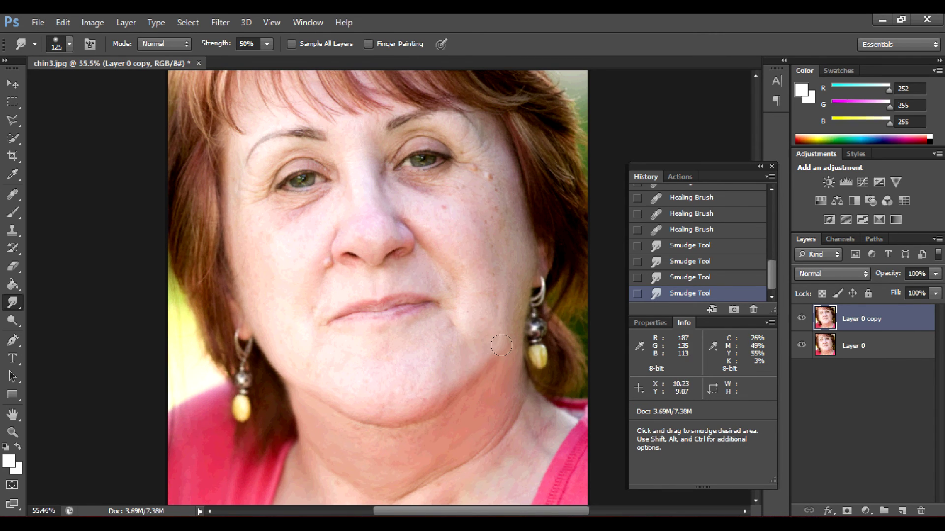
click(501, 345)
alt+scroll(501, 346, down, 1)
alt+scroll(473, 365, down, 3)
alt+scroll(460, 342, up, 1)
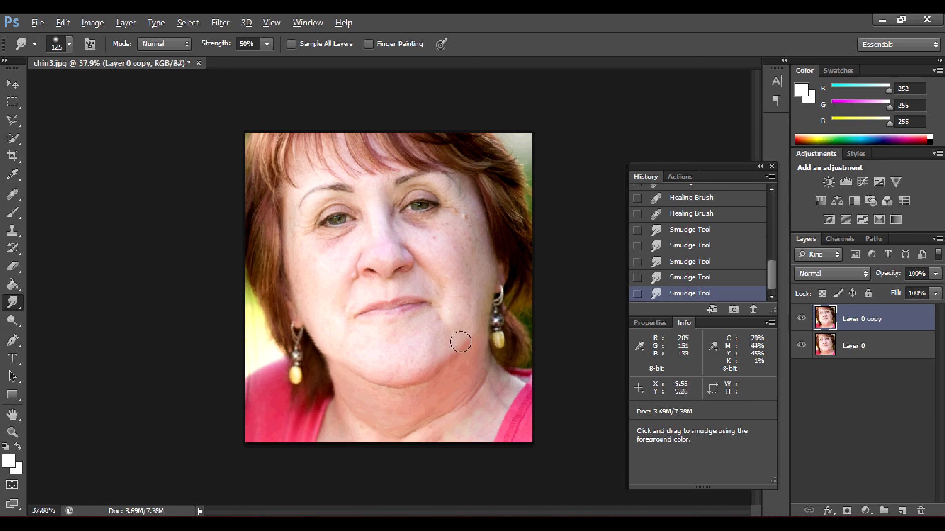
alt+scroll(502, 339, up, 2)
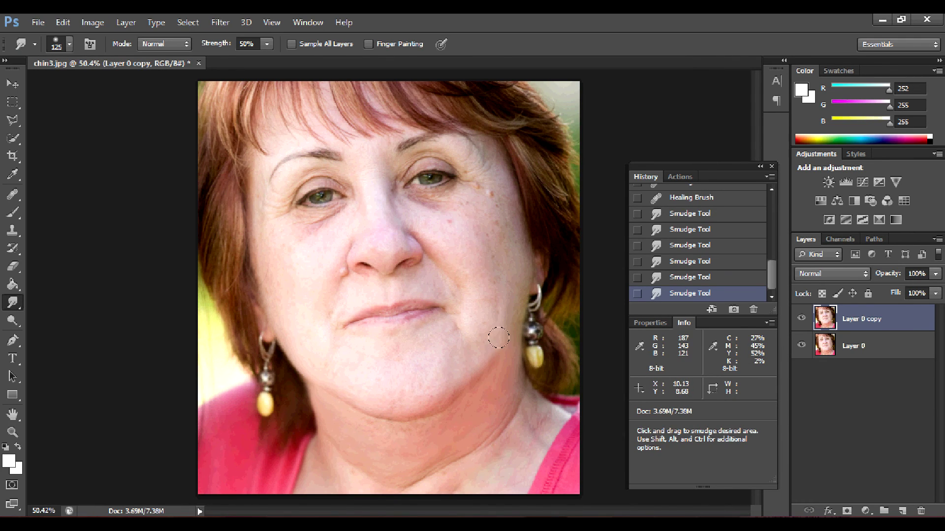
alt+scroll(501, 335, down, 1)
alt+scroll(481, 386, down, 2)
alt+scroll(428, 362, up, 1)
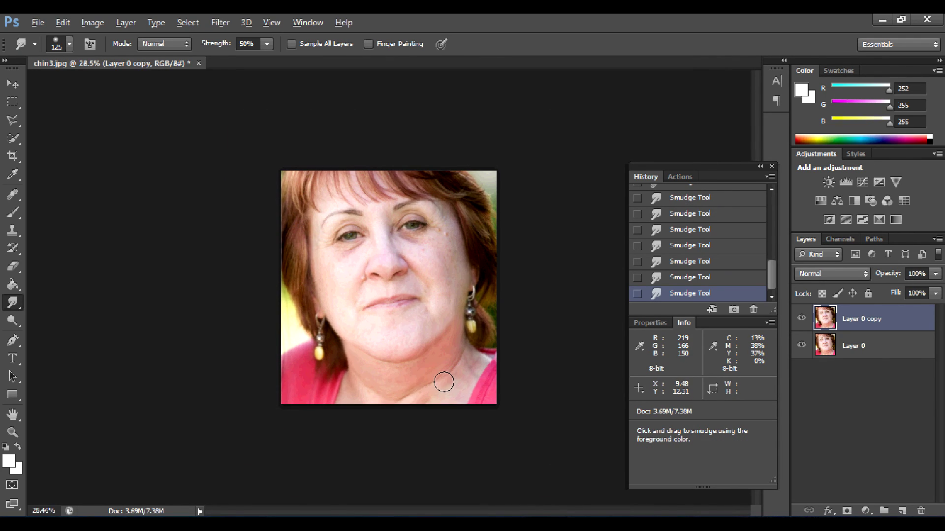
click(801, 321)
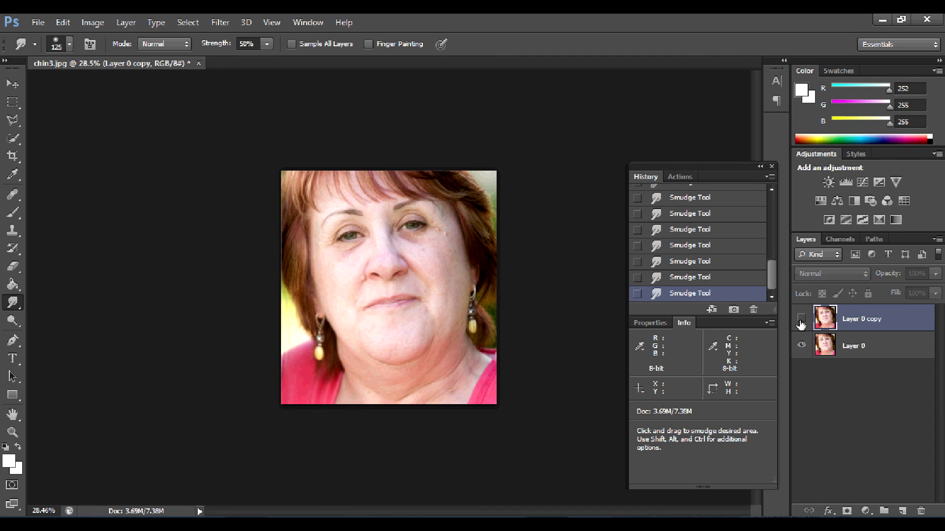
click(801, 321)
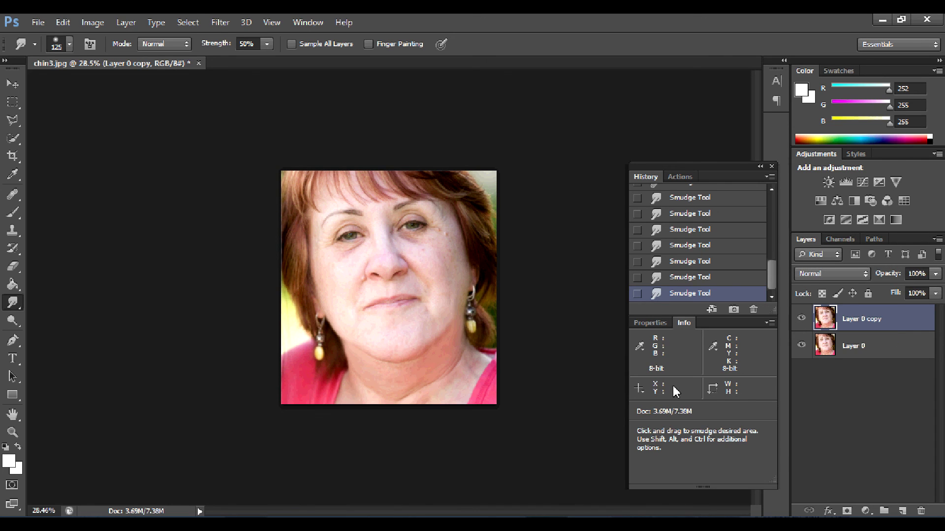
scroll(518, 431, up, 1)
scroll(497, 430, up, 1)
scroll(544, 475, up, 1)
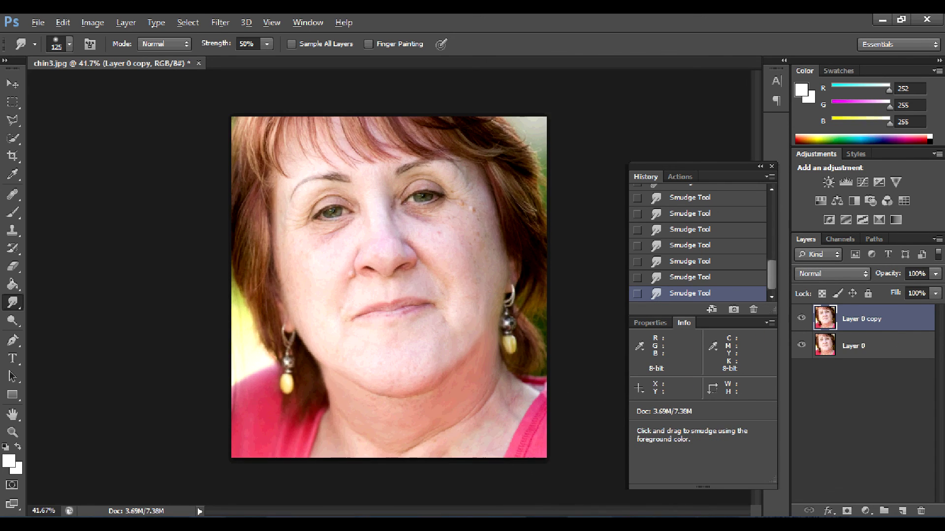
scroll(544, 473, up, 1)
scroll(542, 471, up, 1)
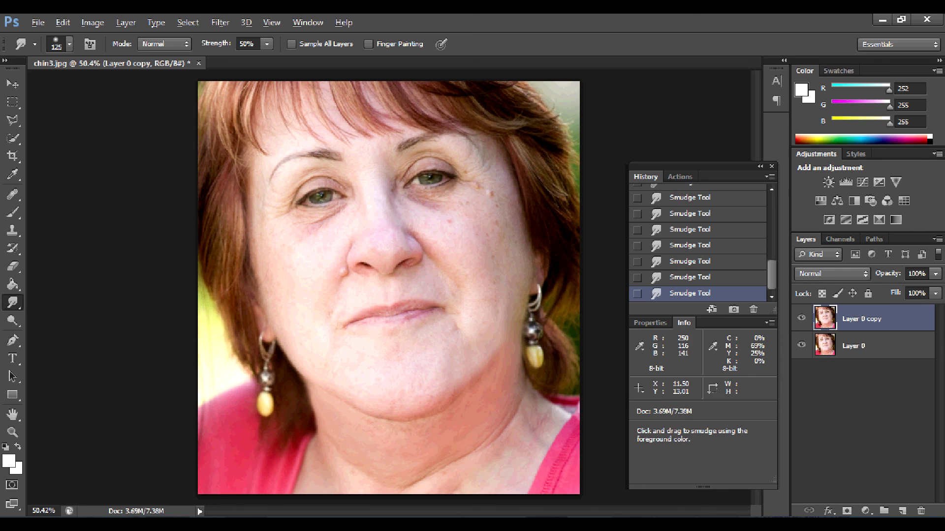
click(800, 319)
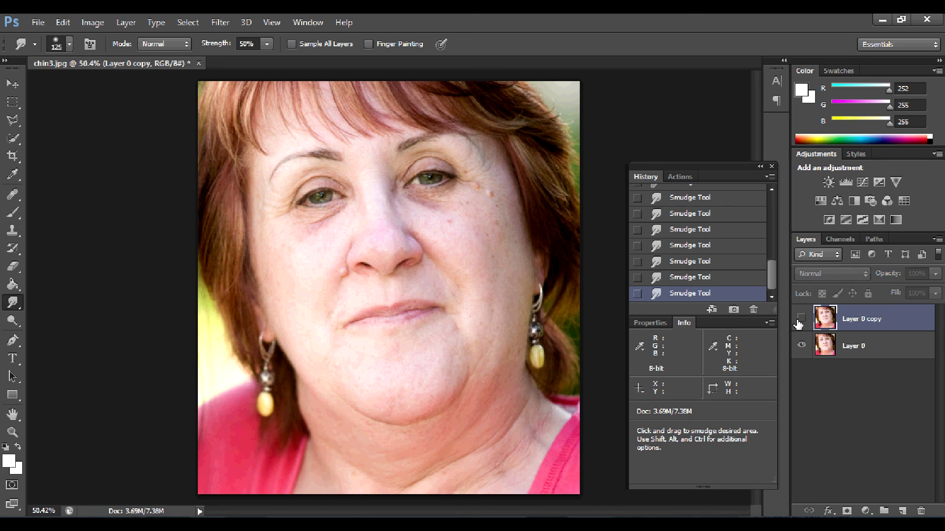
click(800, 318)
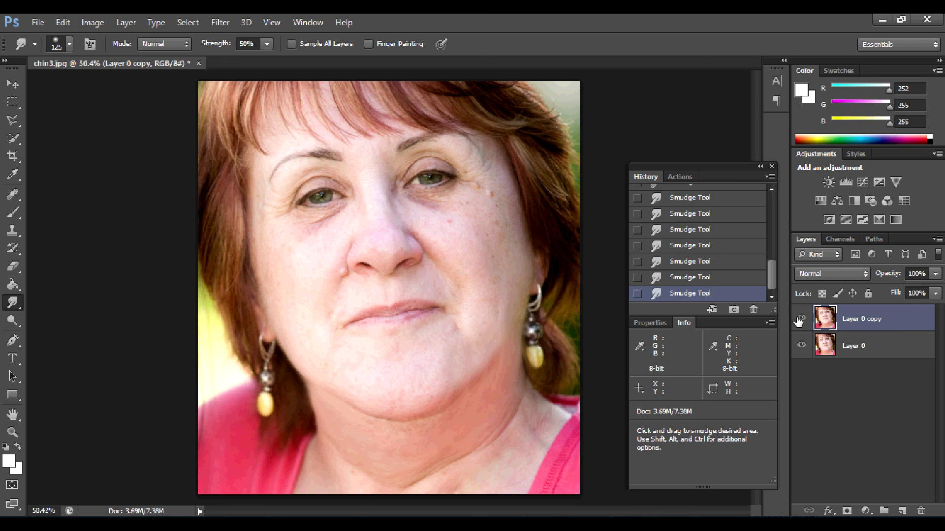